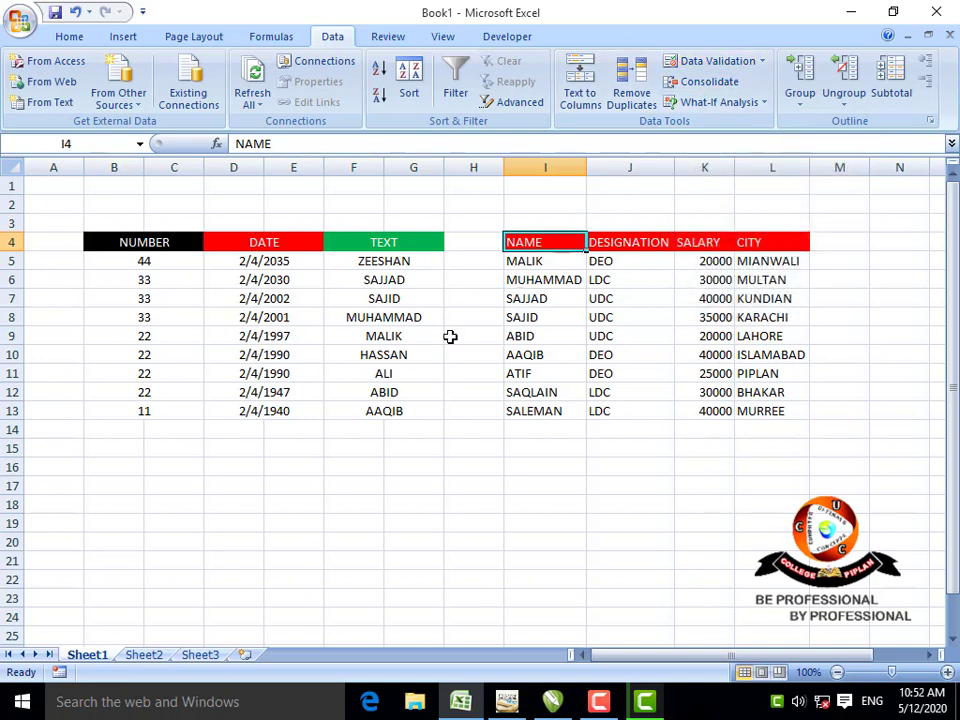
left_click_drag(139, 261, 300, 298)
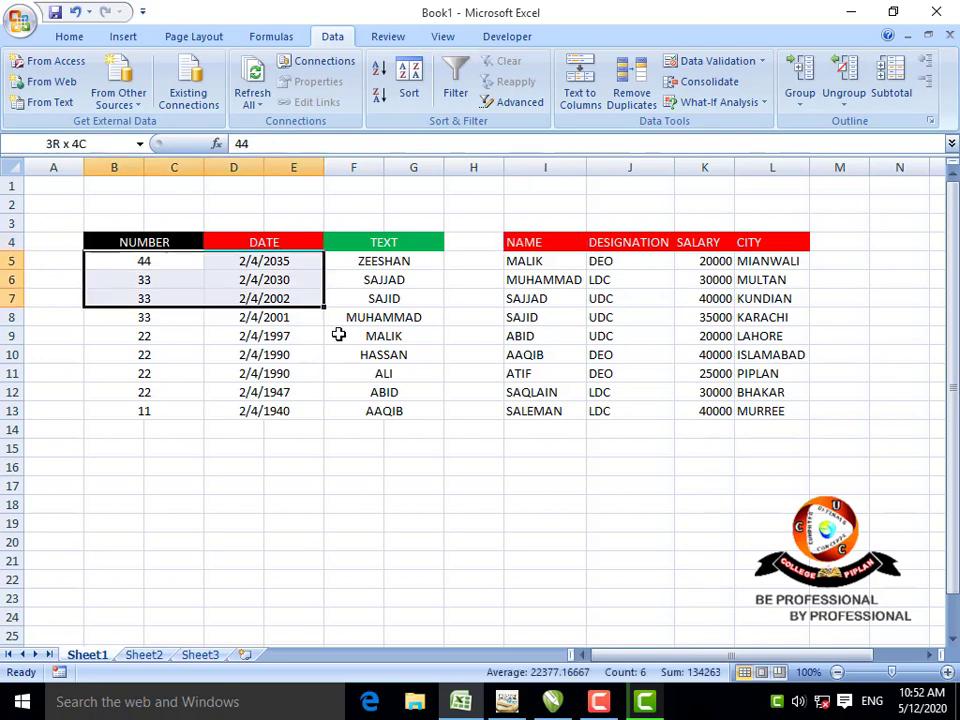
left_click_drag(339, 335, 736, 396)
left_click(722, 455)
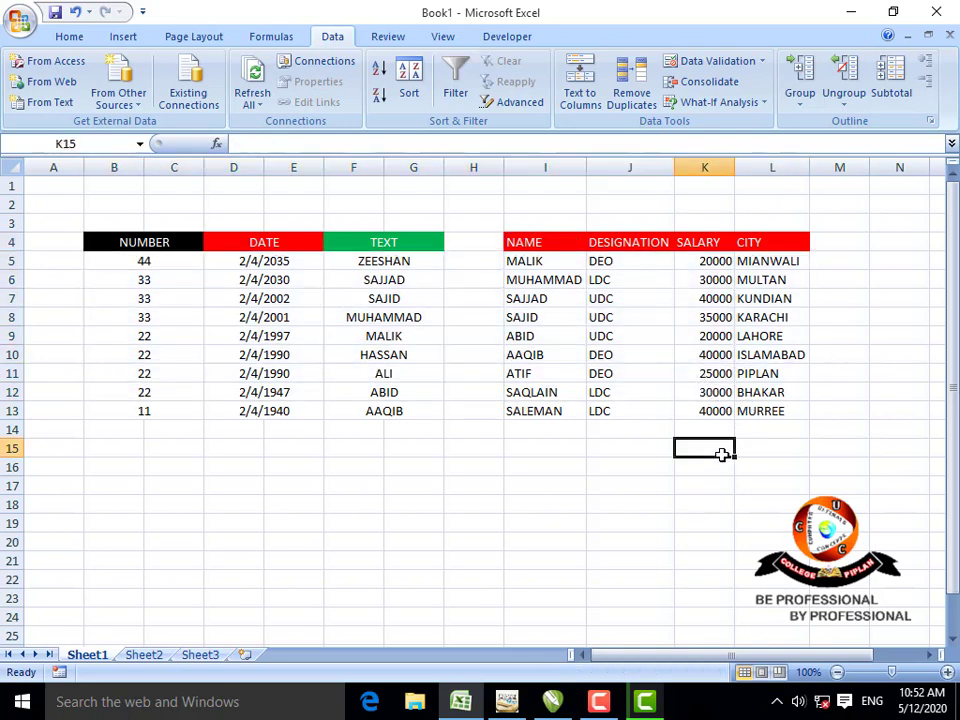
left_click(529, 265)
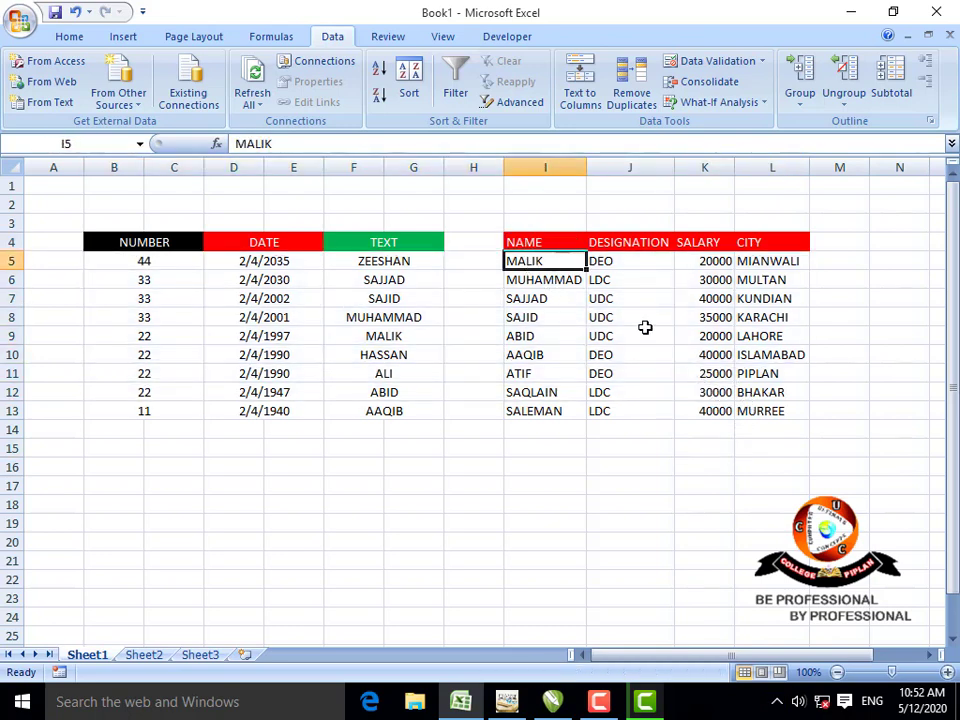
left_click_drag(701, 259, 705, 405)
left_click(720, 263)
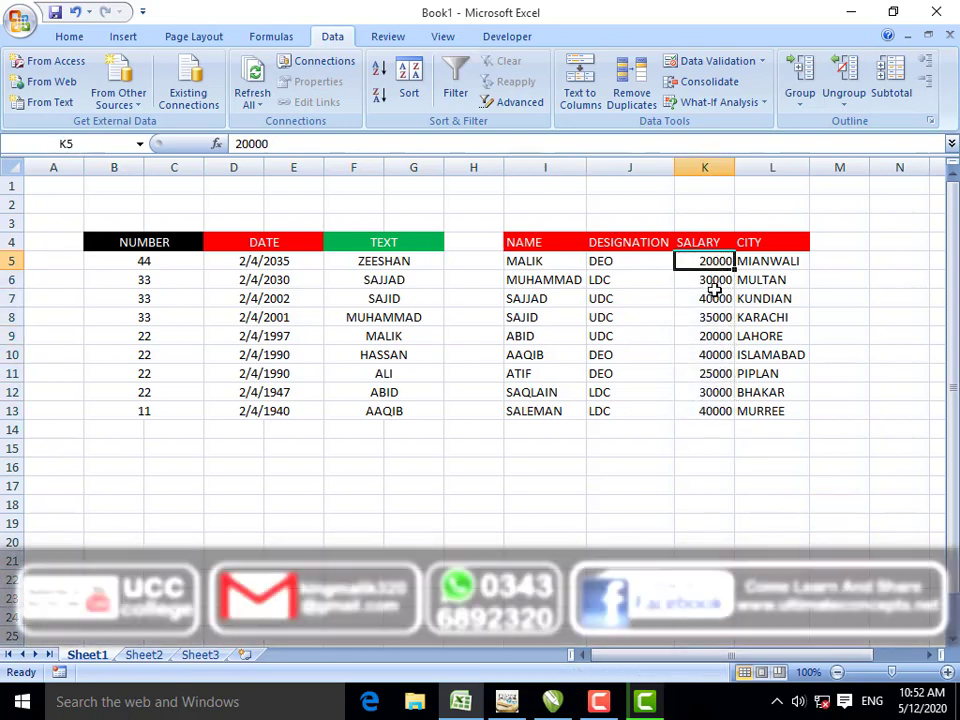
left_click(716, 355)
left_click(716, 408)
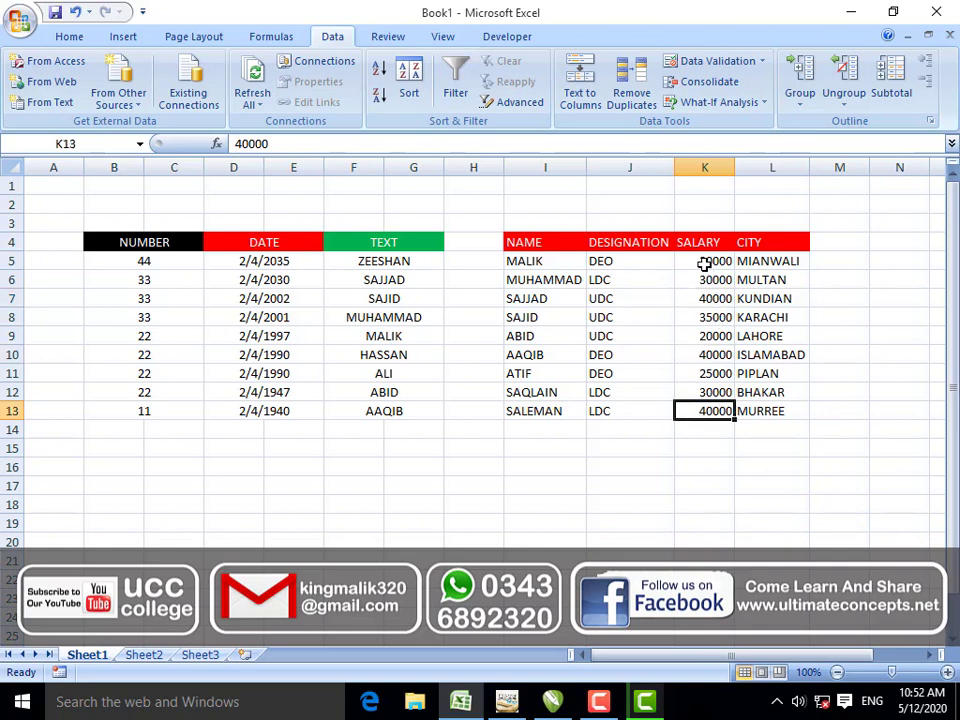
Step: Start a data validation rule on the salary cells K5:K13 that allows only whole numbers
left_click_drag(704, 263, 707, 402)
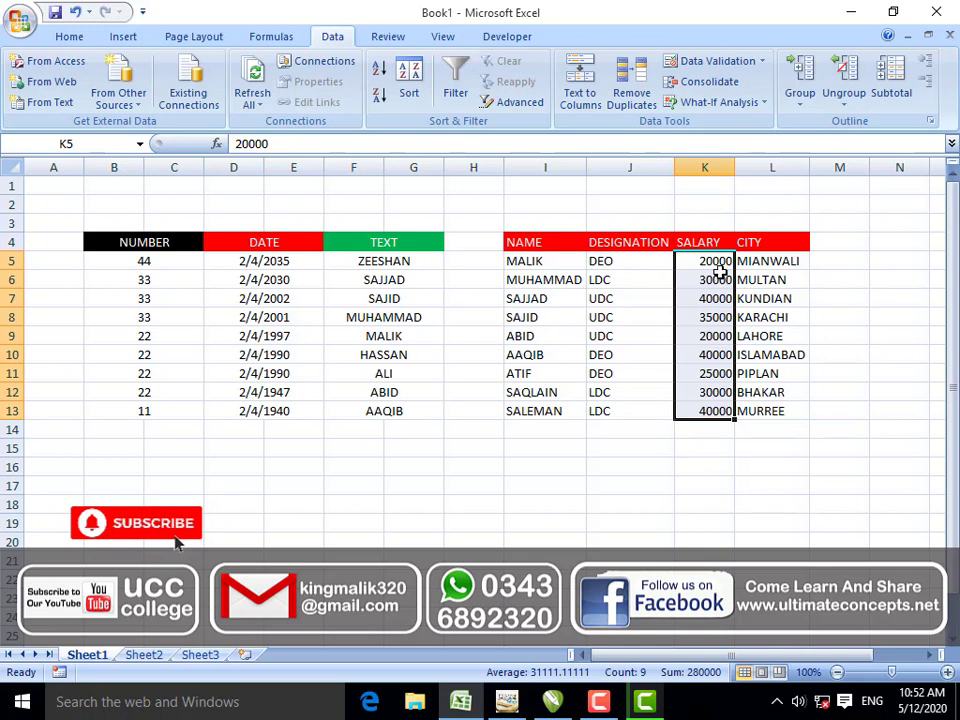
left_click_drag(705, 265, 708, 413)
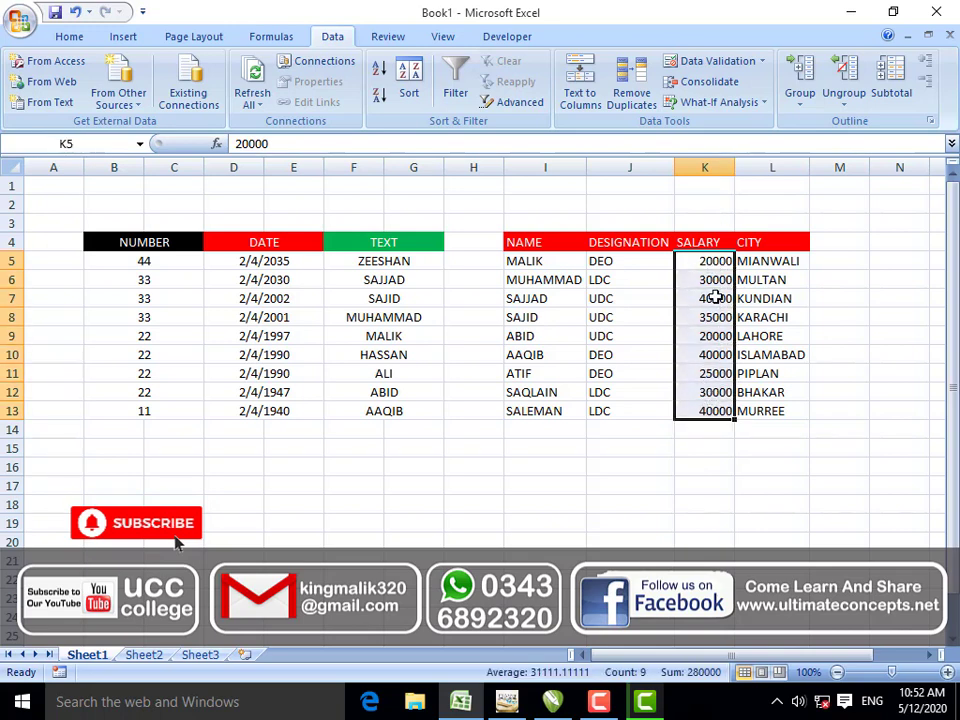
left_click(720, 66)
left_click_drag(435, 318, 410, 105)
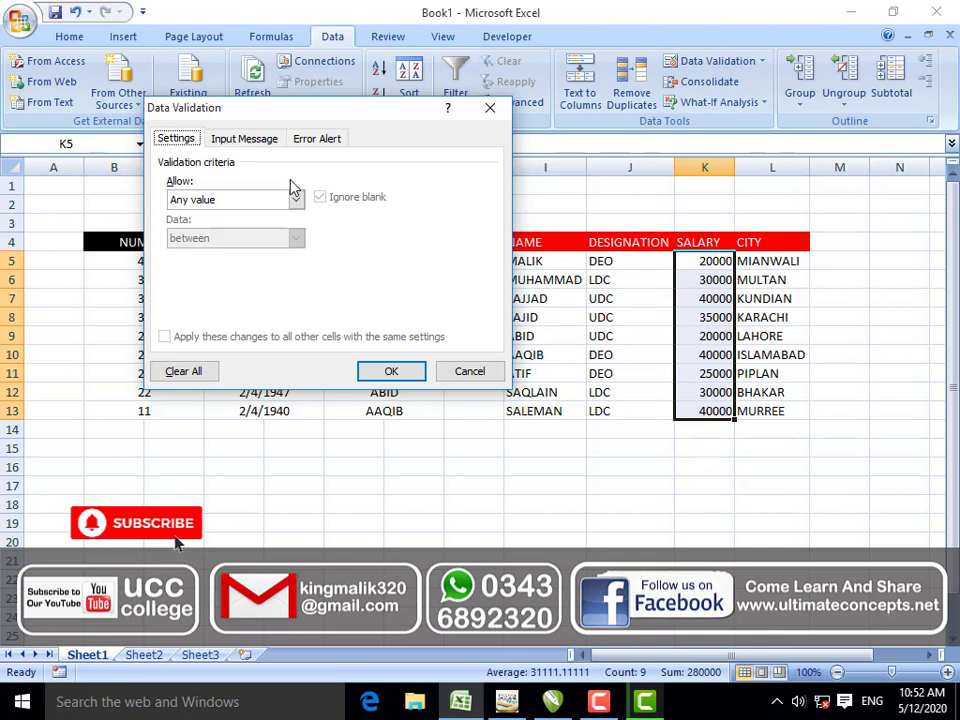
left_click(299, 204)
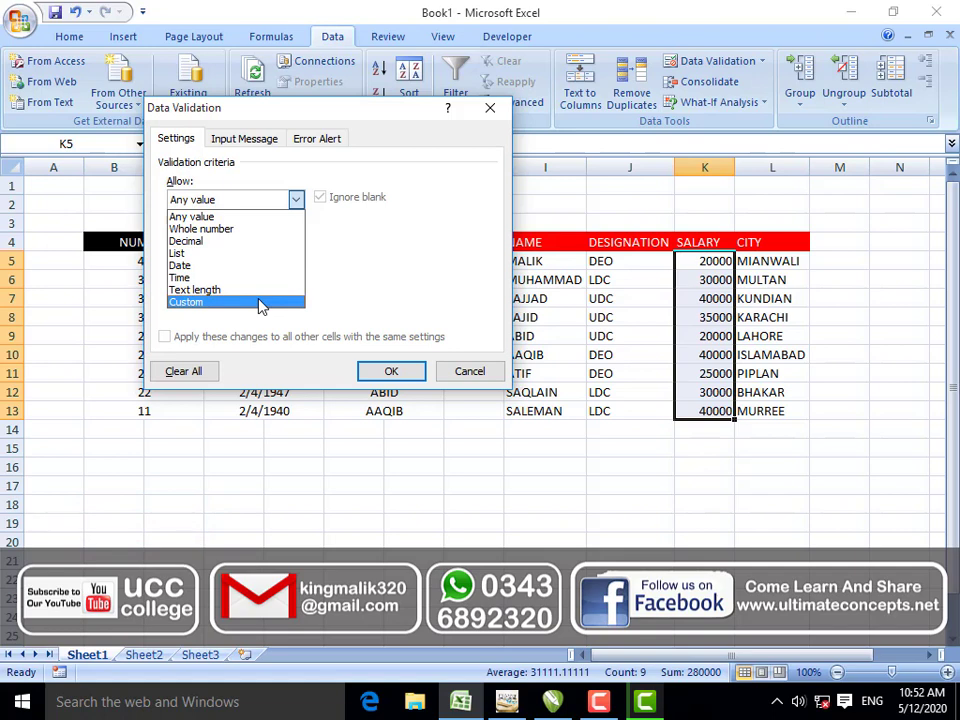
left_click(259, 230)
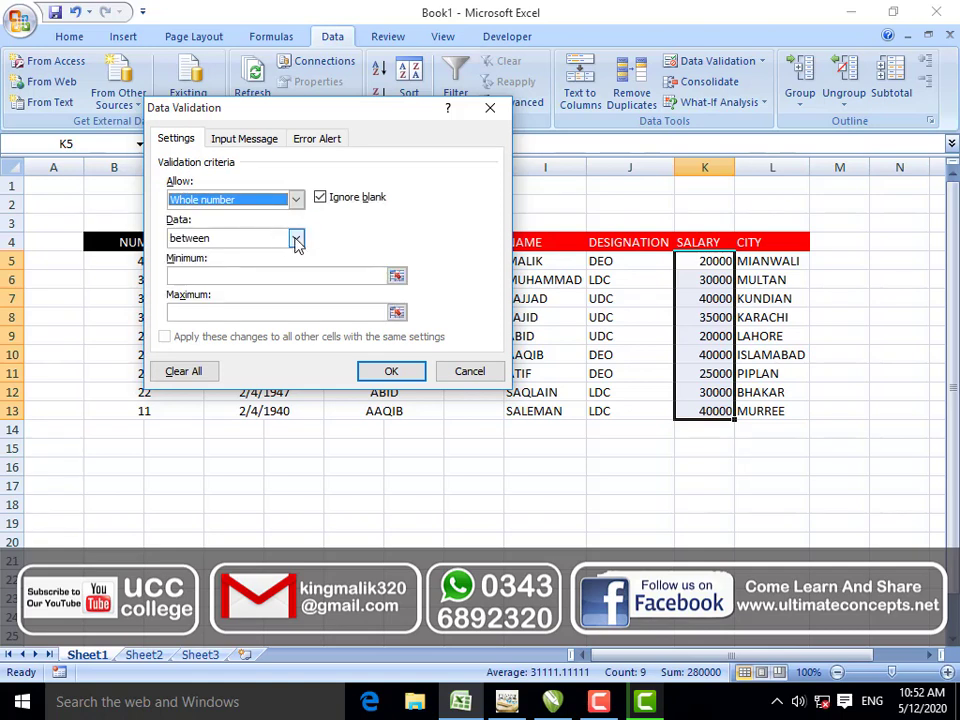
Step: Restrict the allowed whole numbers to between a minimum of 10000 and a maximum of 50000
left_click(296, 239)
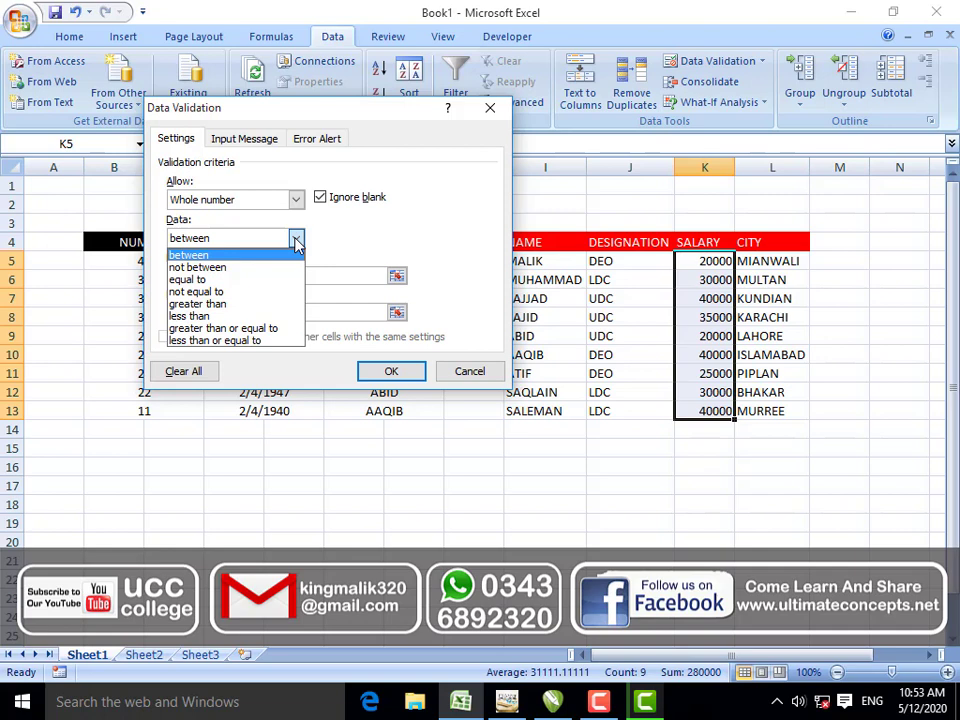
left_click(296, 241)
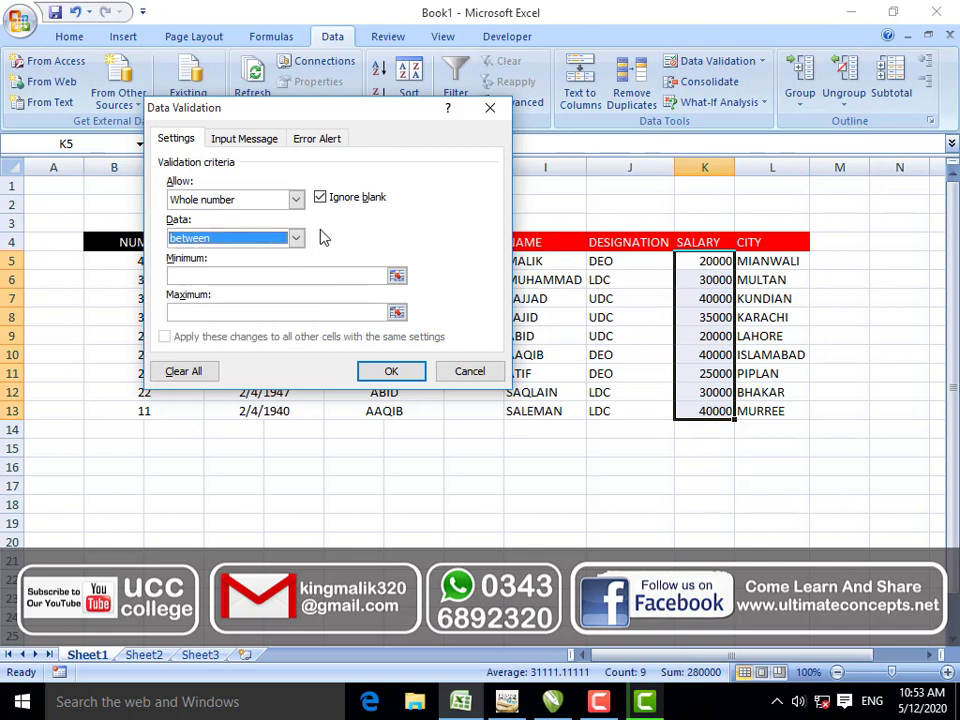
left_click(219, 278)
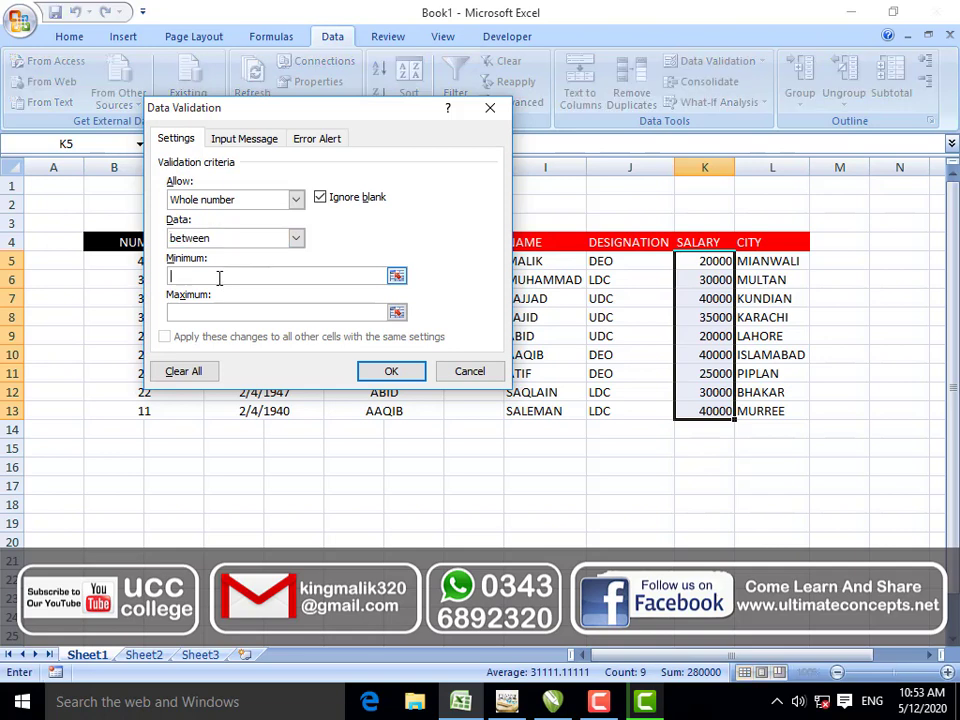
type("1")
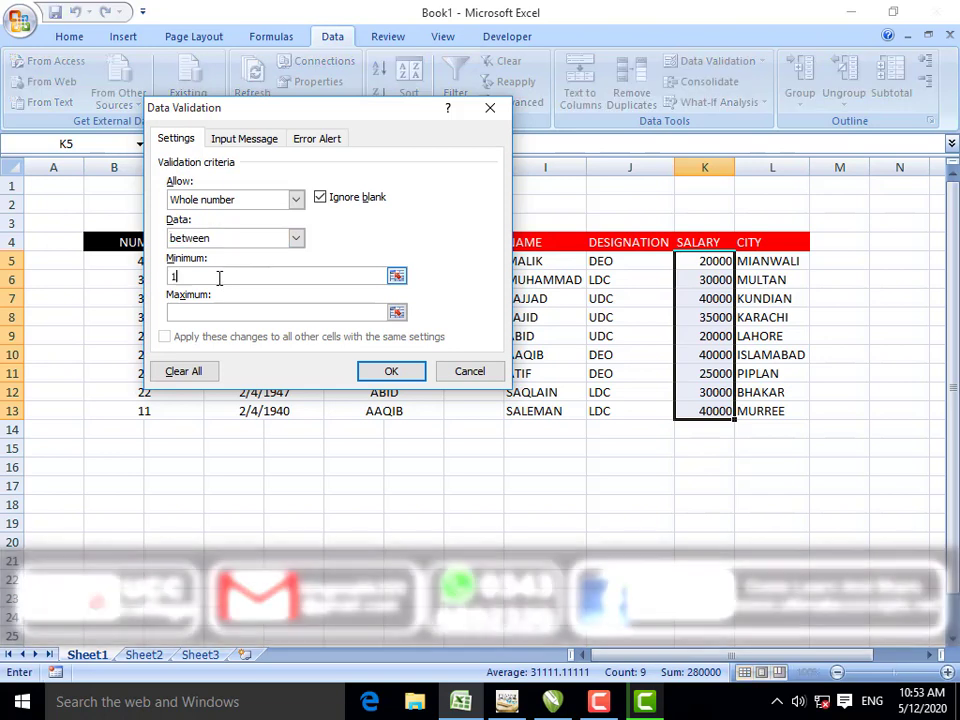
type("0000")
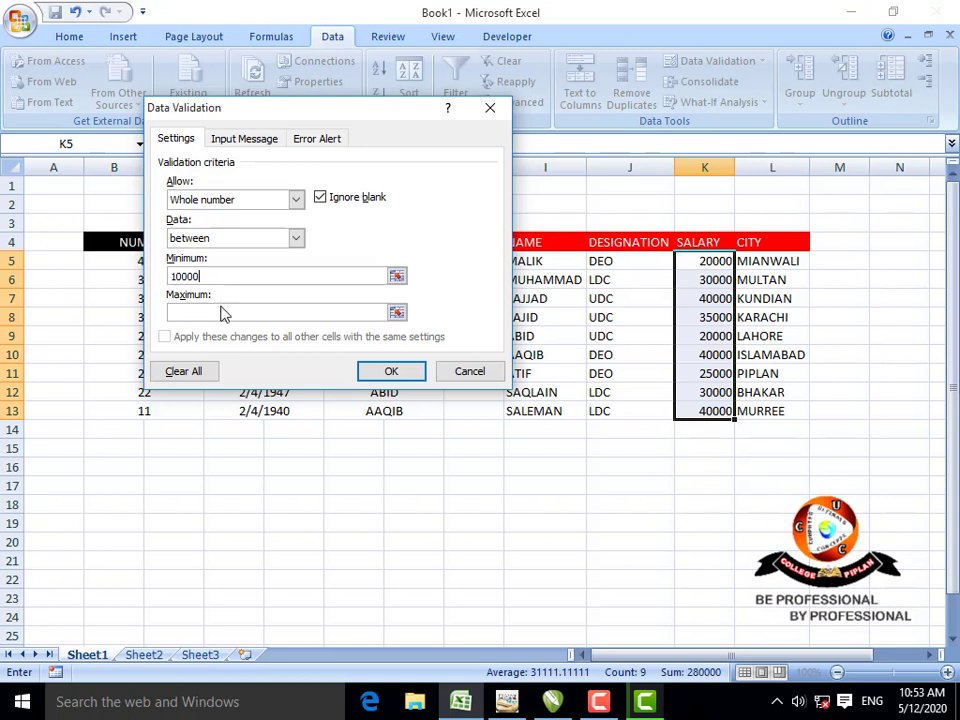
left_click(222, 311)
type("50000")
Step: Try the Warning and Information styles for the rule's error alert and set the style back to Stop
left_click(322, 140)
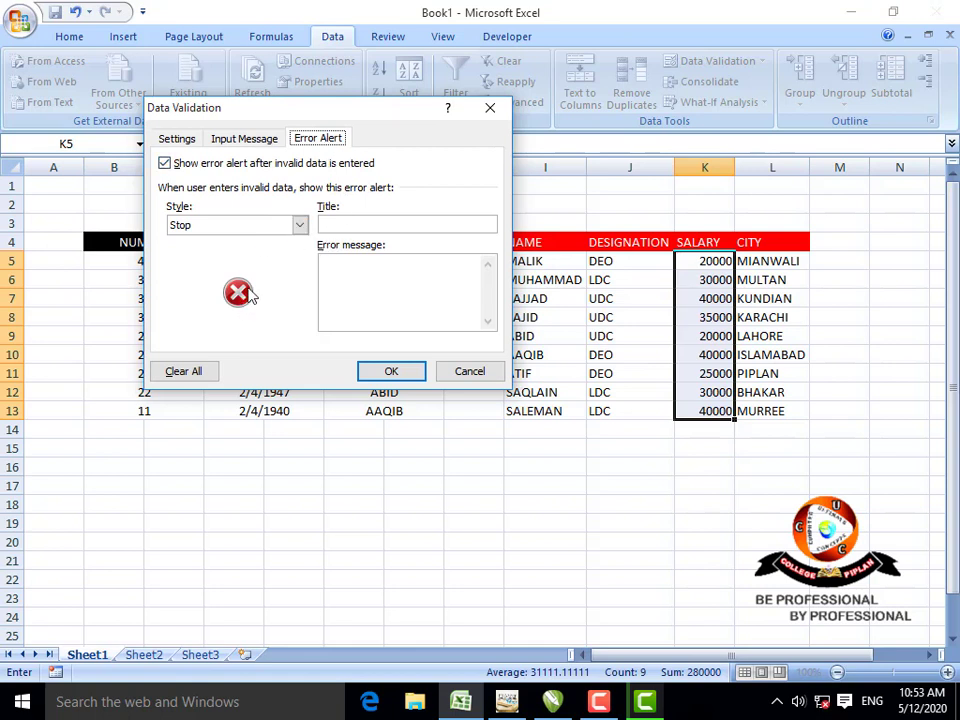
left_click(299, 225)
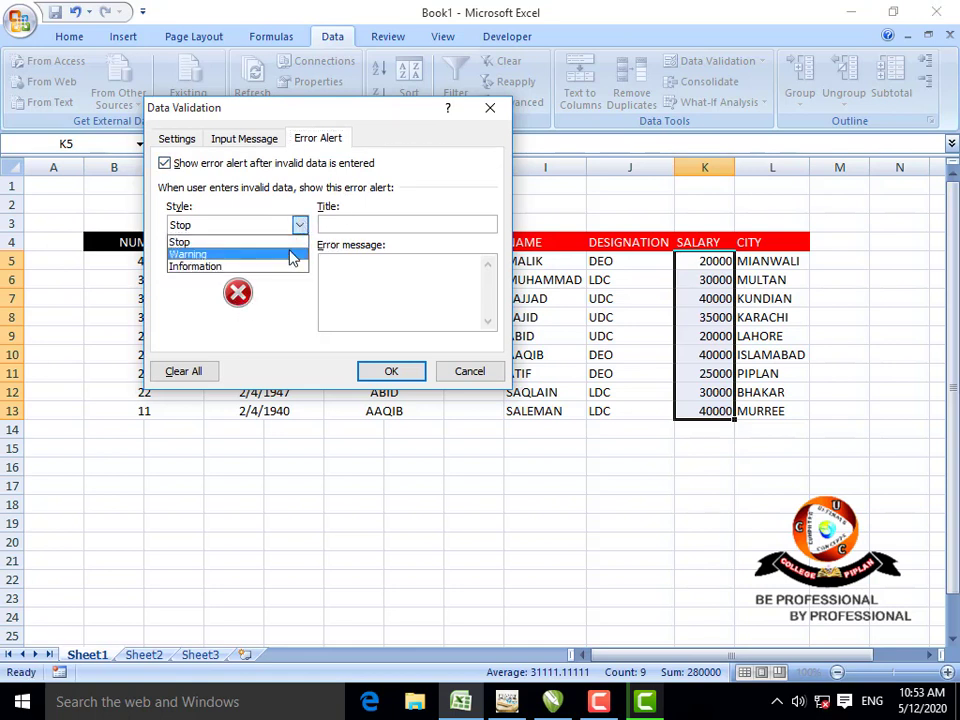
left_click(296, 255)
left_click(300, 229)
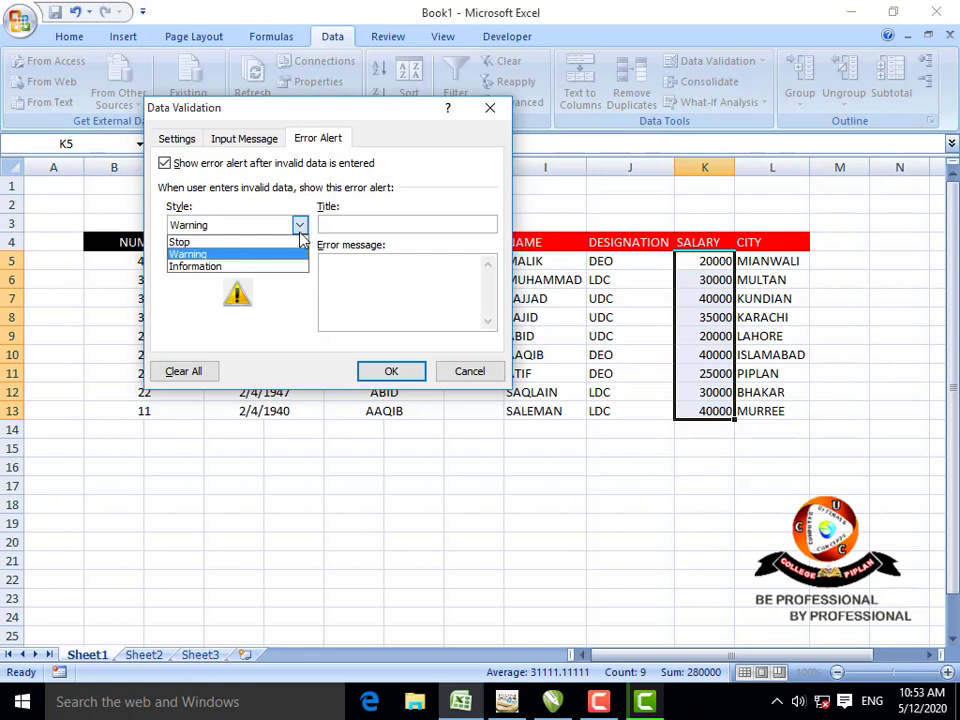
left_click(272, 267)
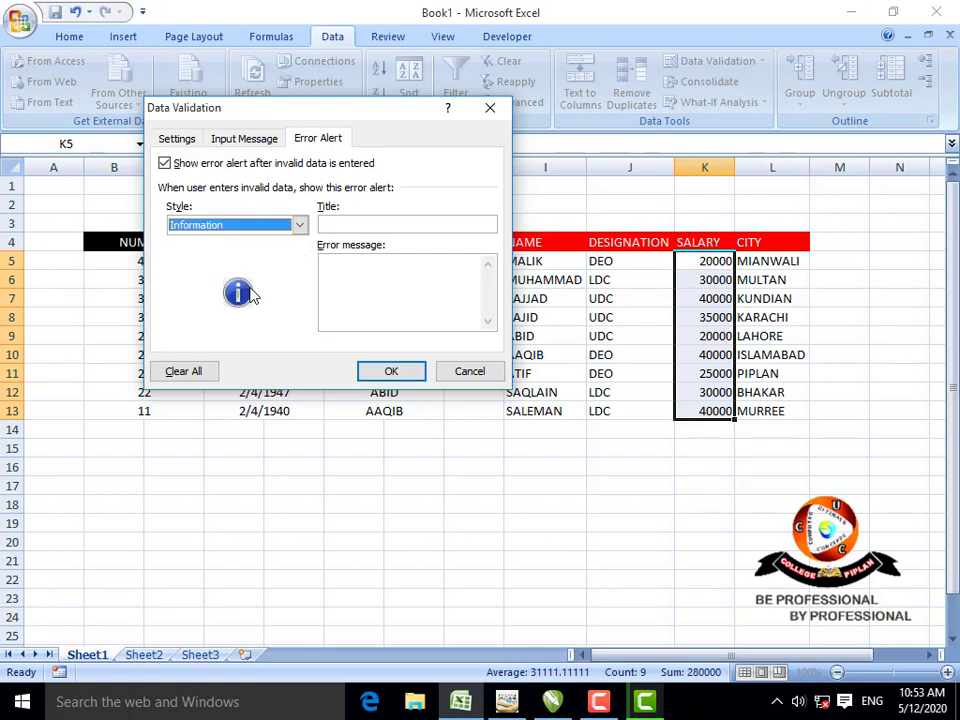
left_click(300, 227)
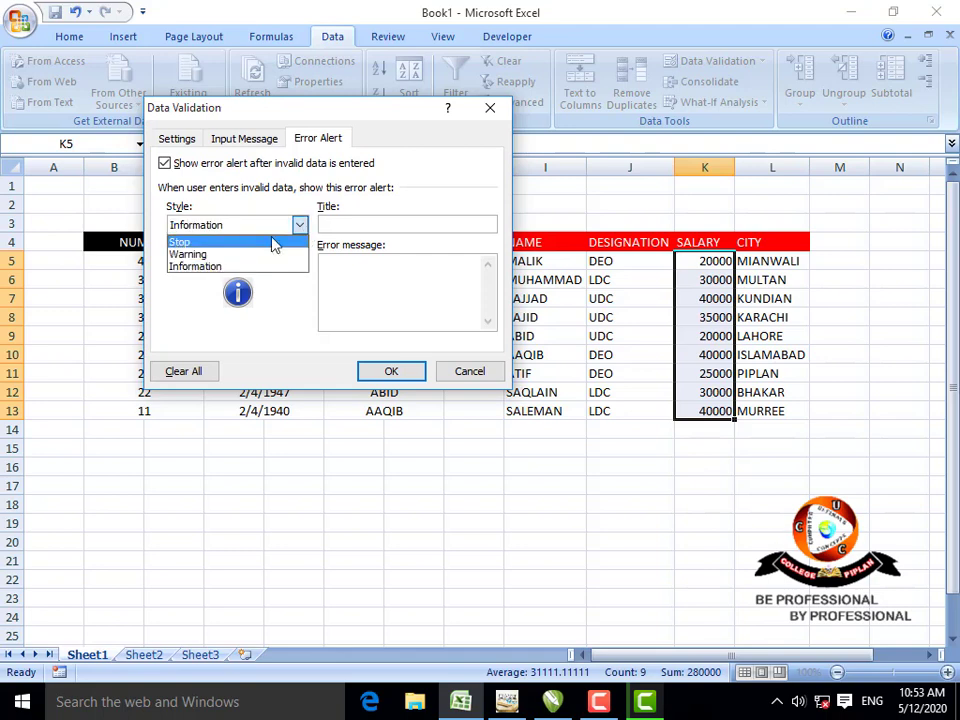
left_click(273, 243)
Step: Enter the error message "DON'T EXCEED YOUR LIMIT!" and apply the validation rule to the salary cells
left_click(347, 296)
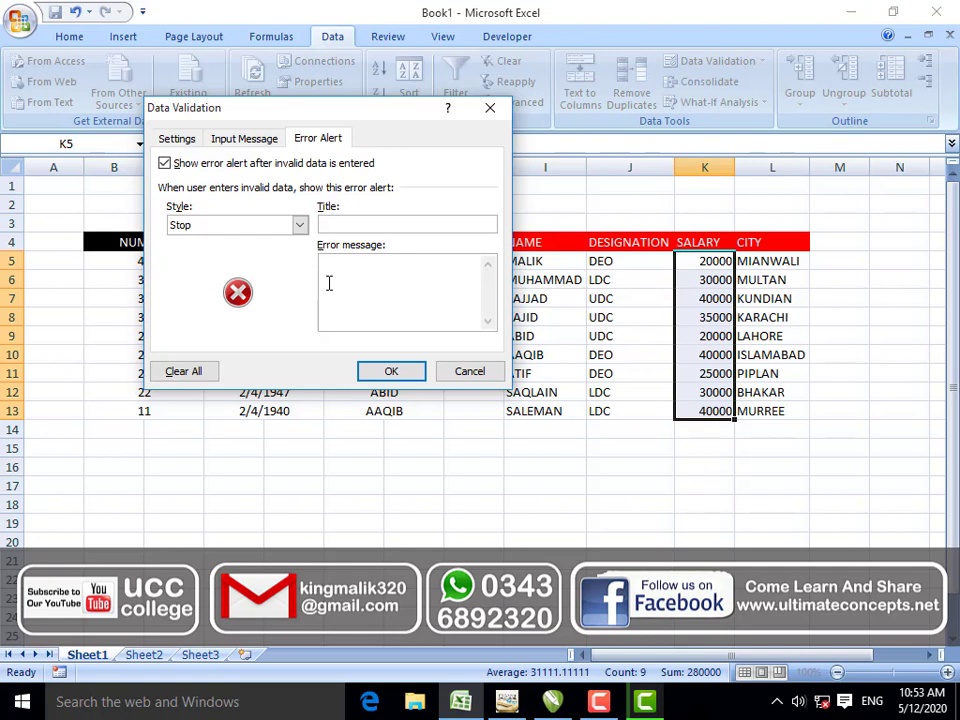
left_click(329, 284)
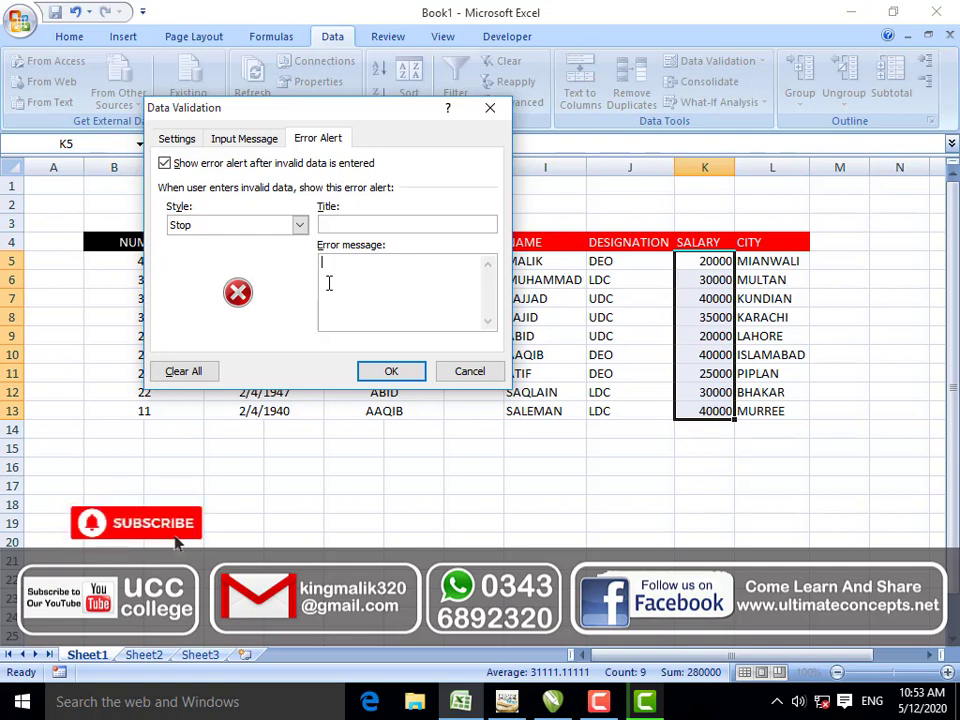
type("D")
type("MIT!")
left_click(366, 371)
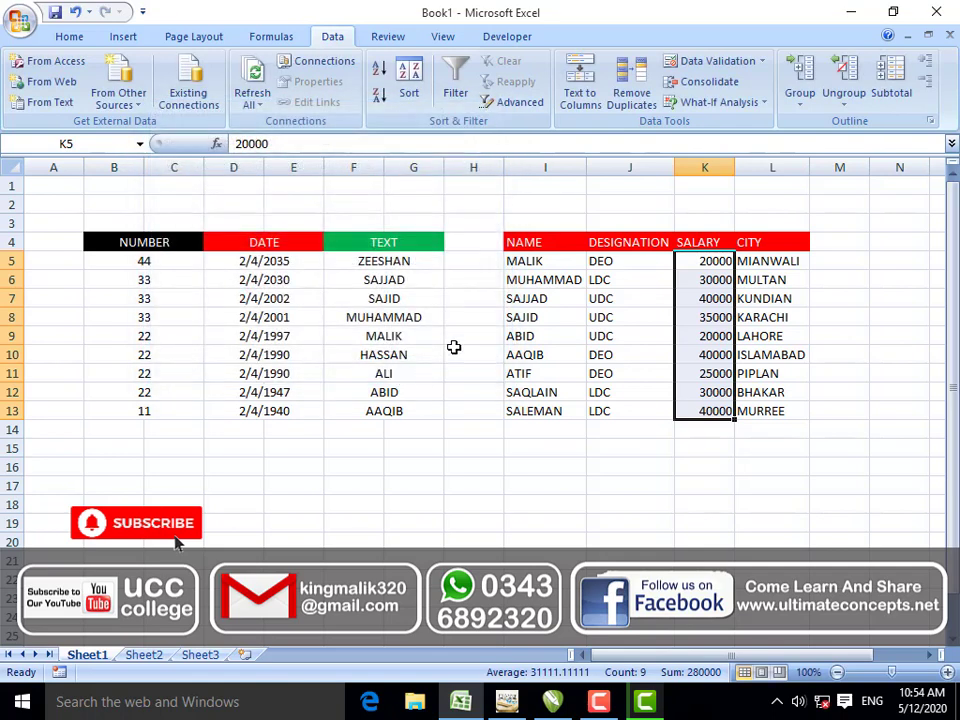
Step: Test the rule in salary cell K5 by trying the text AS, and enter 10000 there instead
left_click(708, 298)
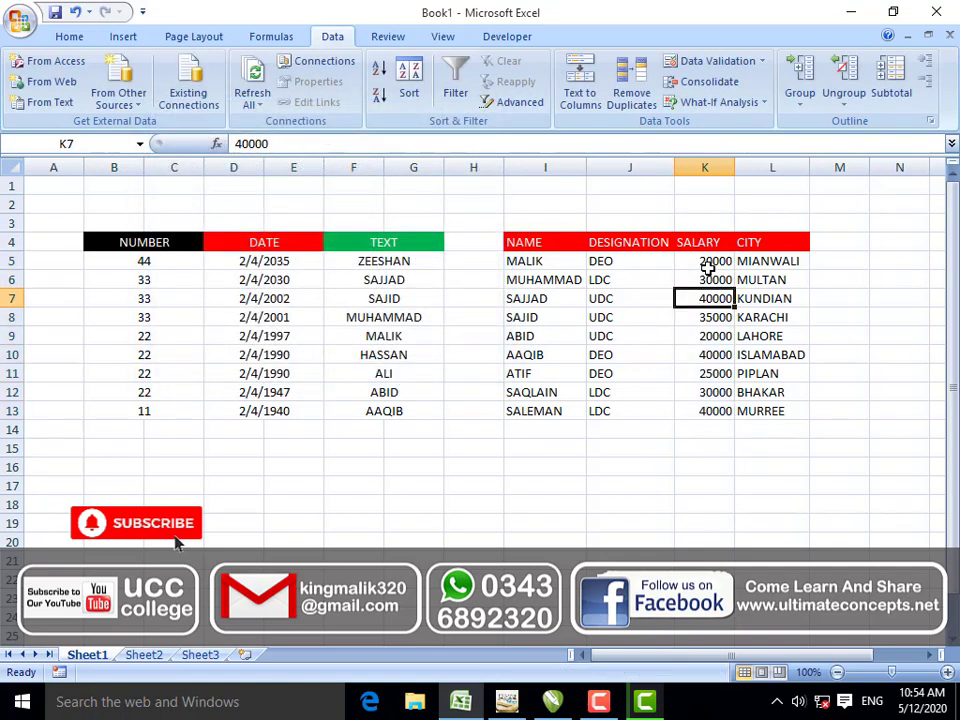
left_click(707, 265)
type("AS")
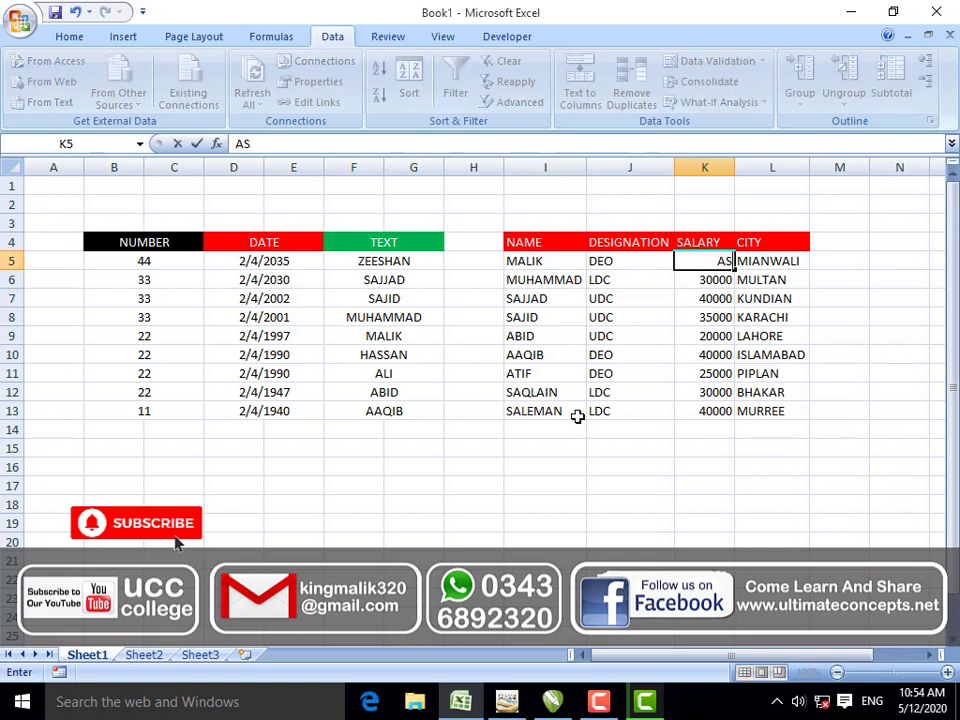
key("Return")
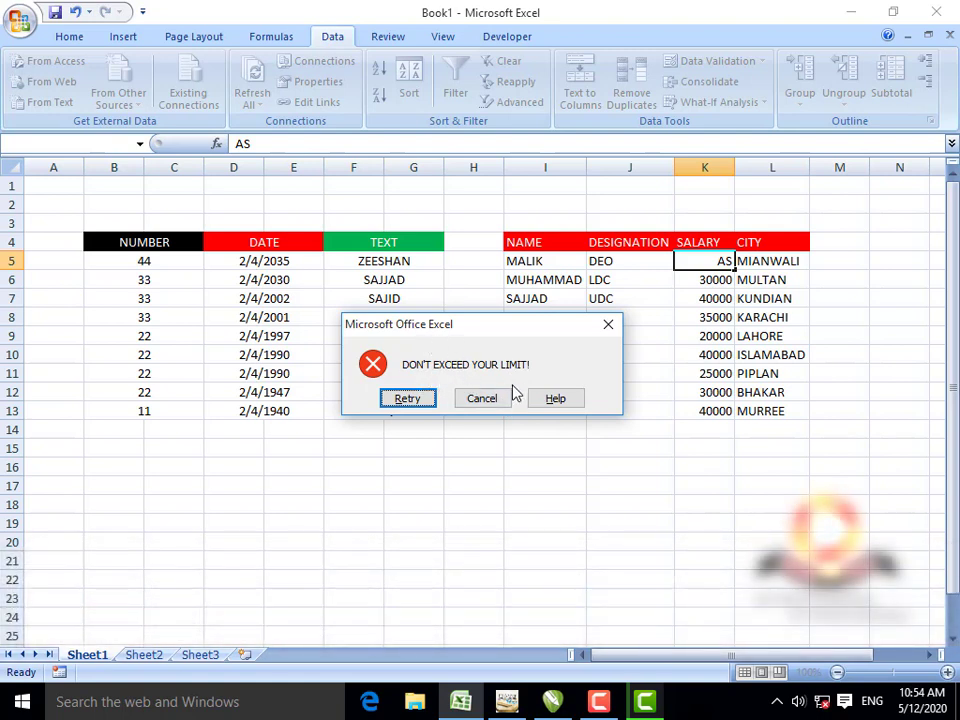
left_click(420, 399)
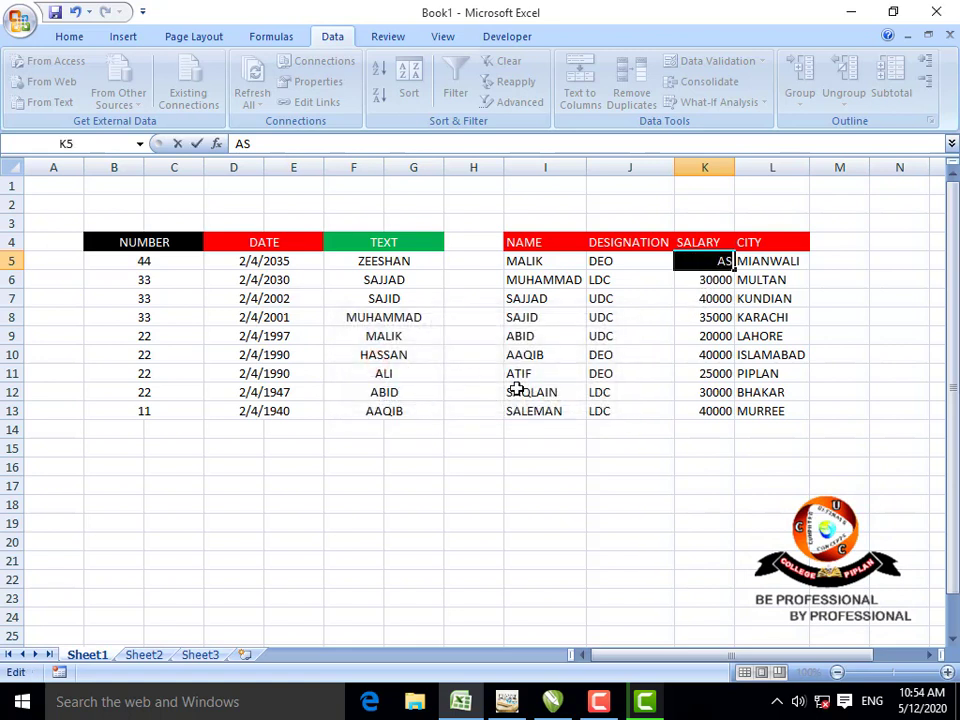
type("10000")
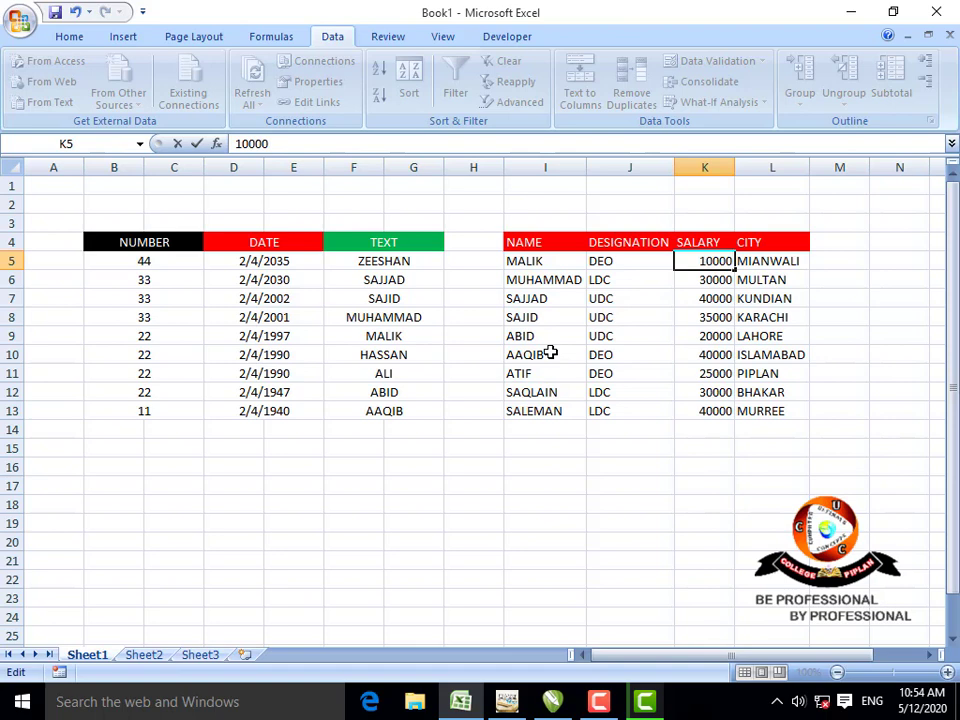
key("Return")
Step: Try to enter 9000, below the minimum, in salary cell K5 and cancel the entry
key("Up")
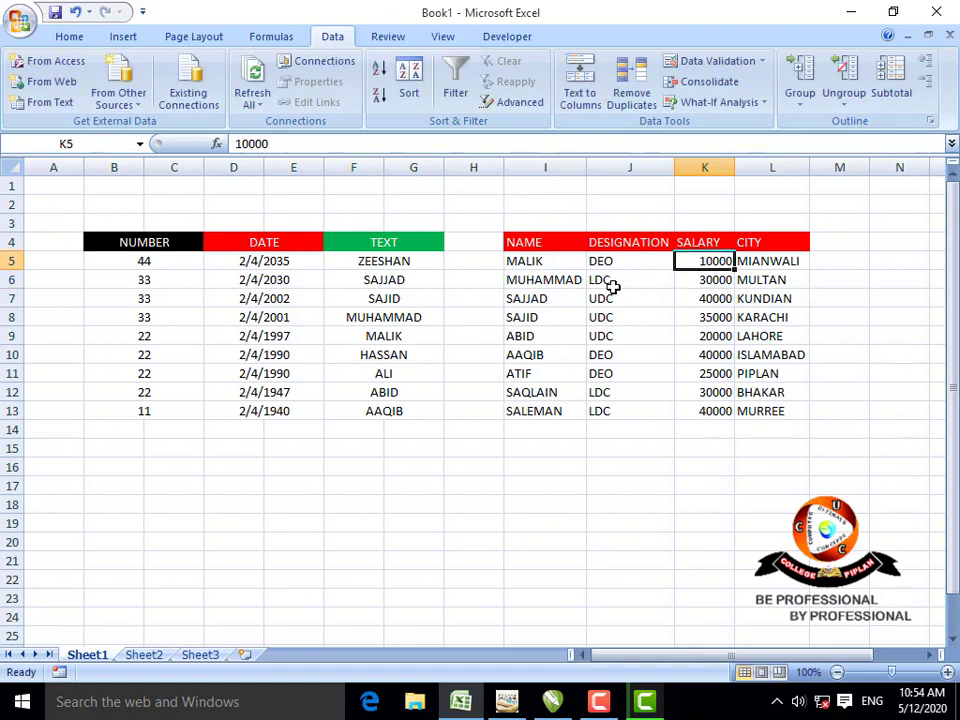
type("9000")
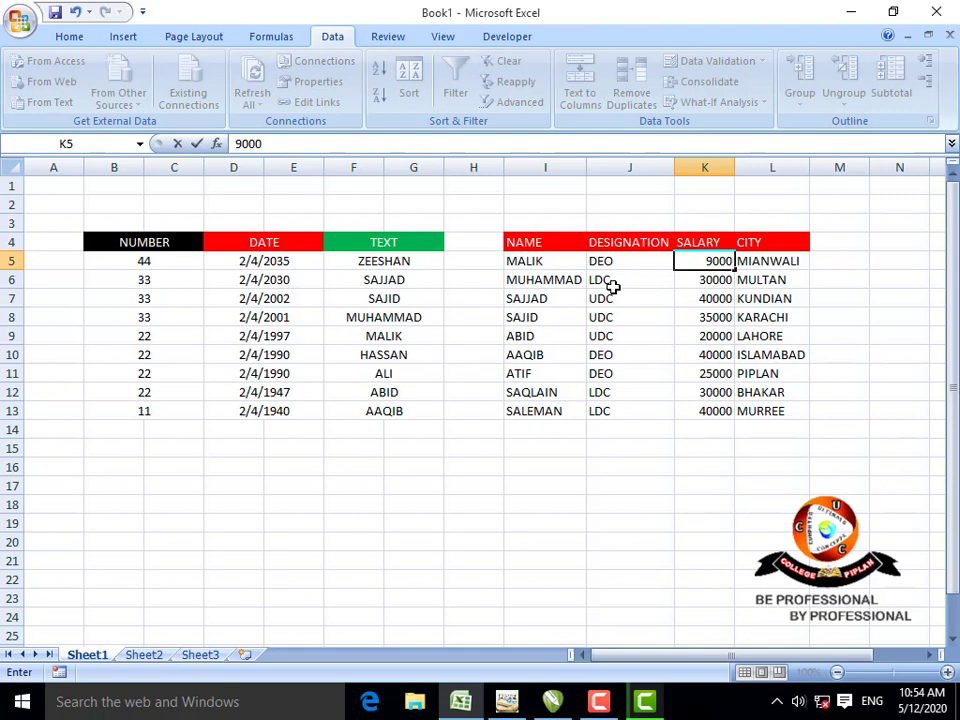
key("Return")
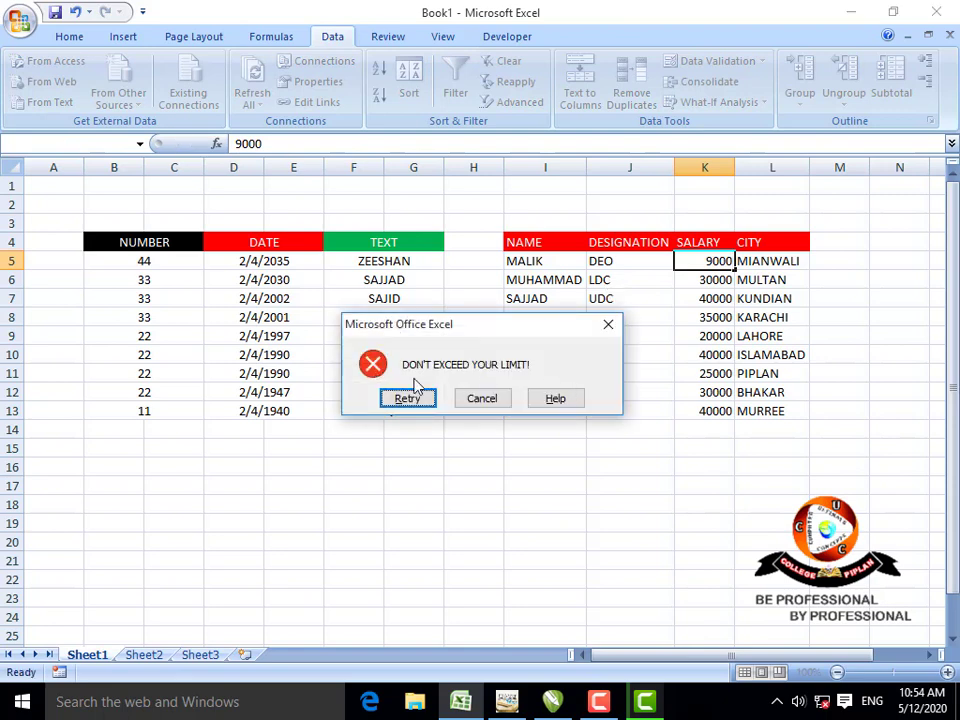
left_click(493, 398)
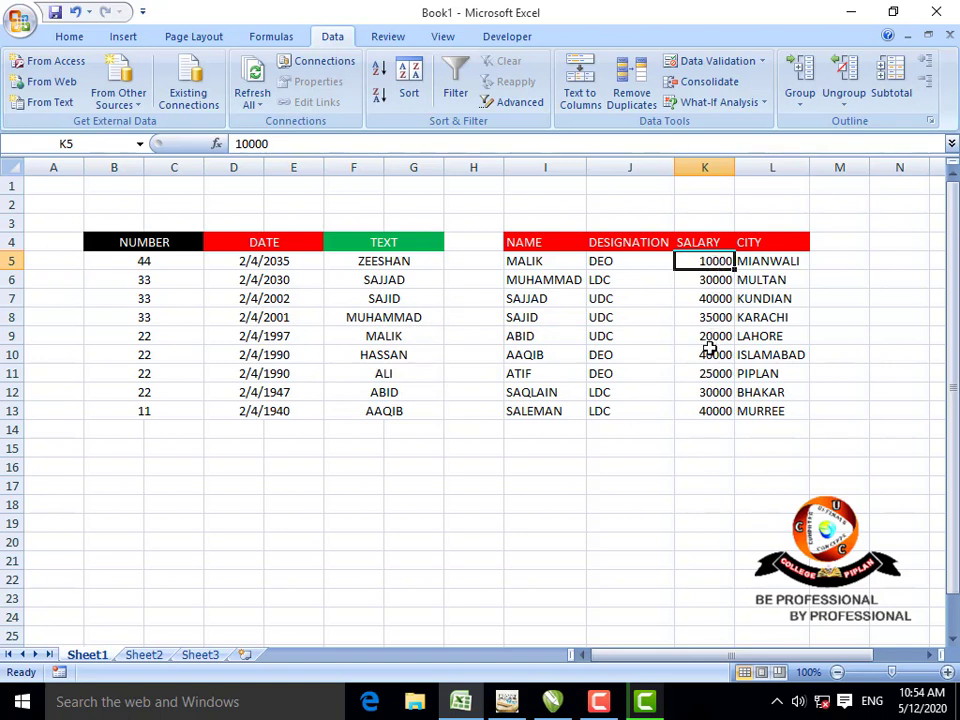
Step: Set the salary in cell K6 to 50000
left_click(708, 284)
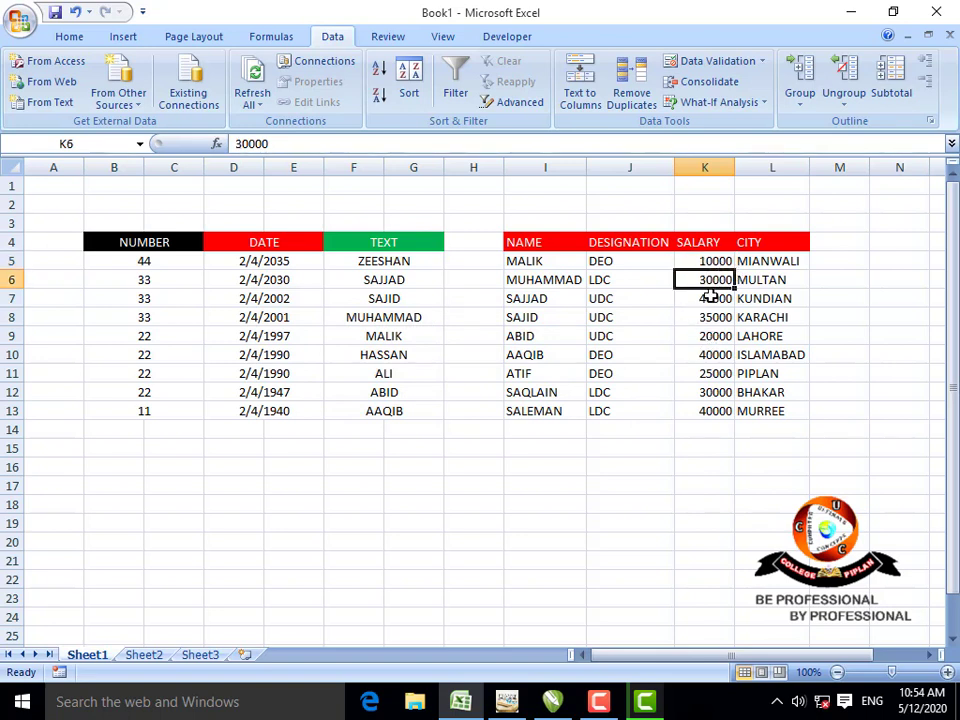
type("50000")
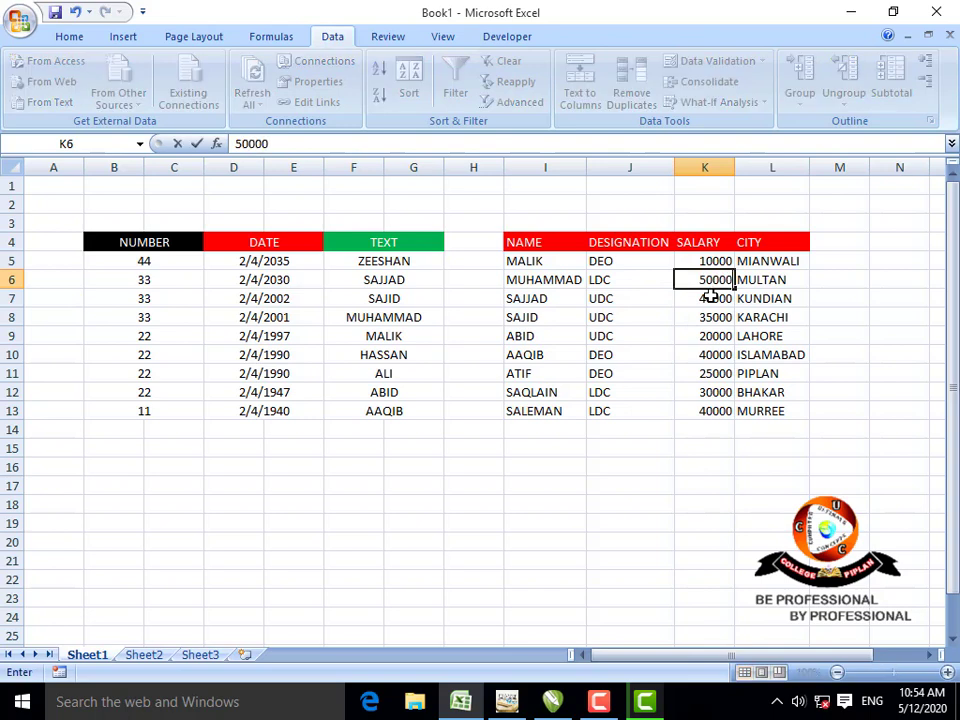
key("Return")
Step: Try to enter 55000, above the maximum, in salary cell K7 and cancel the entry
type("55000")
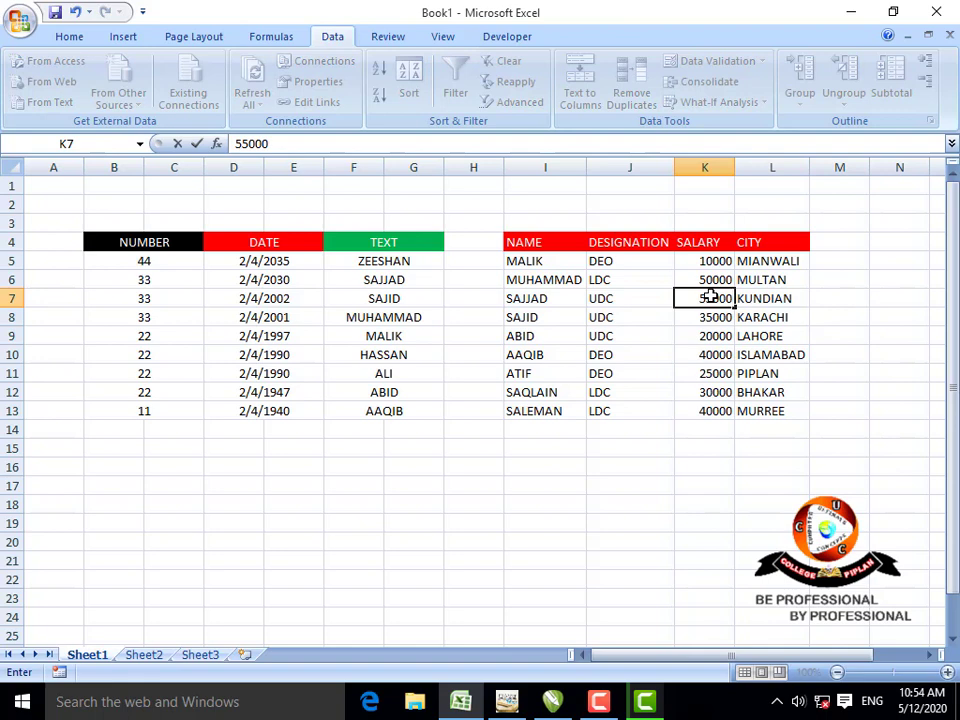
key("Return")
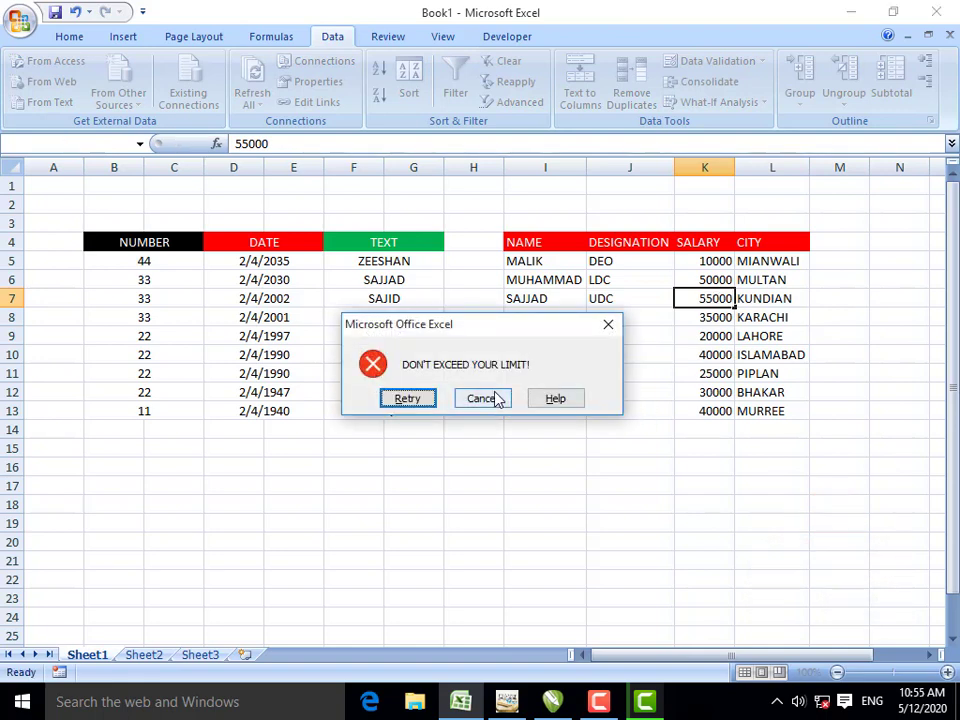
left_click(482, 398)
left_click(709, 262)
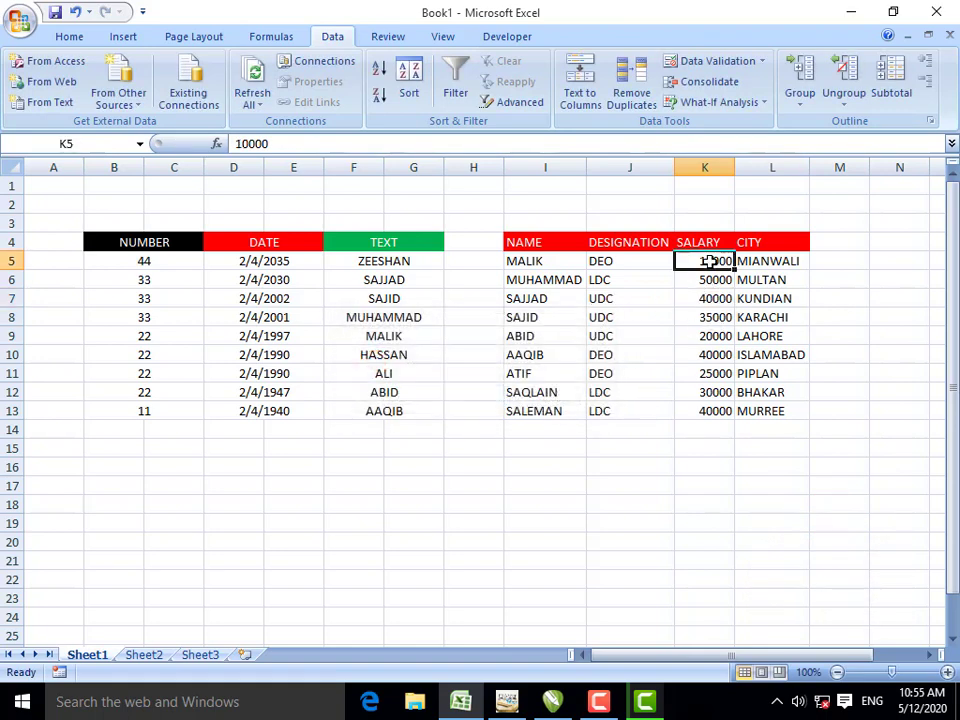
left_click_drag(709, 262, 707, 410)
left_click(658, 493)
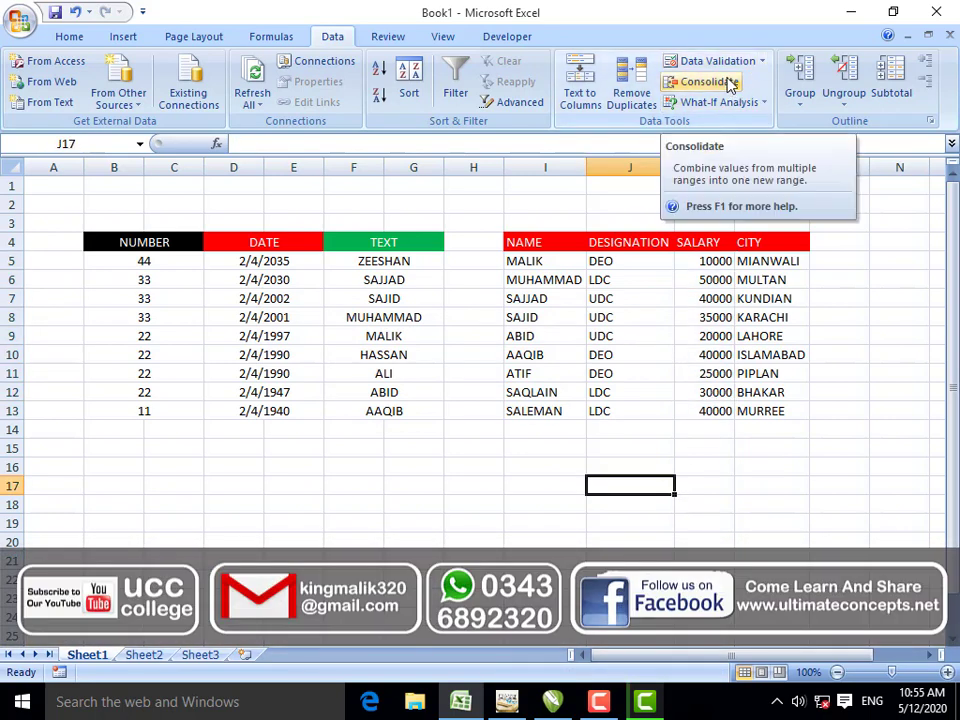
left_click(541, 262)
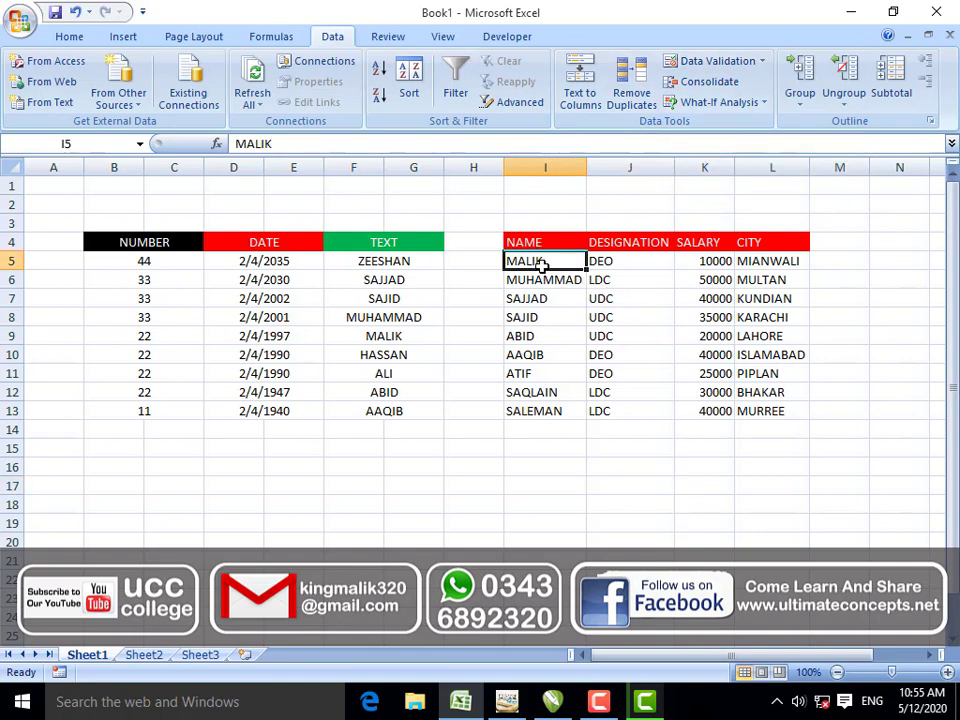
left_click(543, 299)
left_click(546, 335)
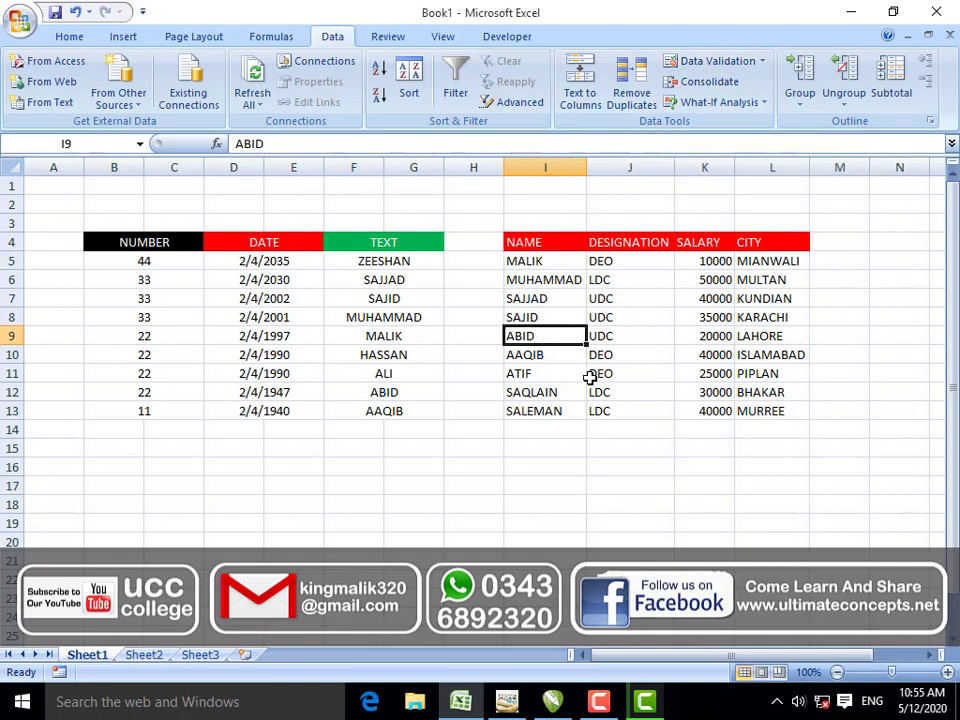